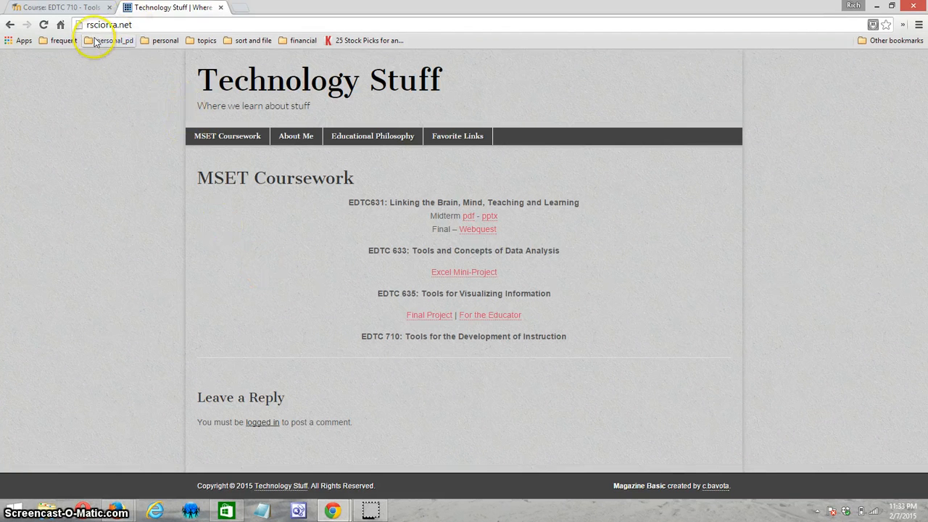
Open the site's WordPress admin dashboard by adding /wp-admin to the site address
click(148, 24)
click(148, 23)
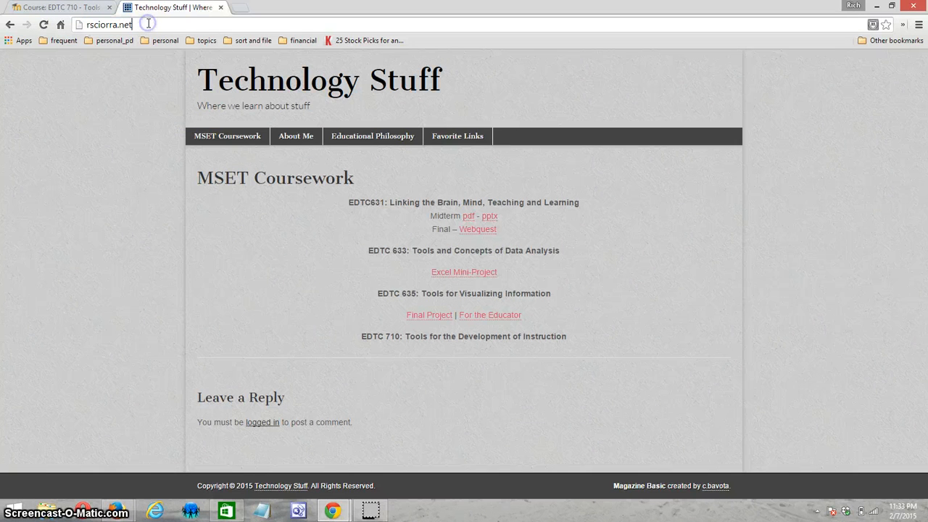
text(/)
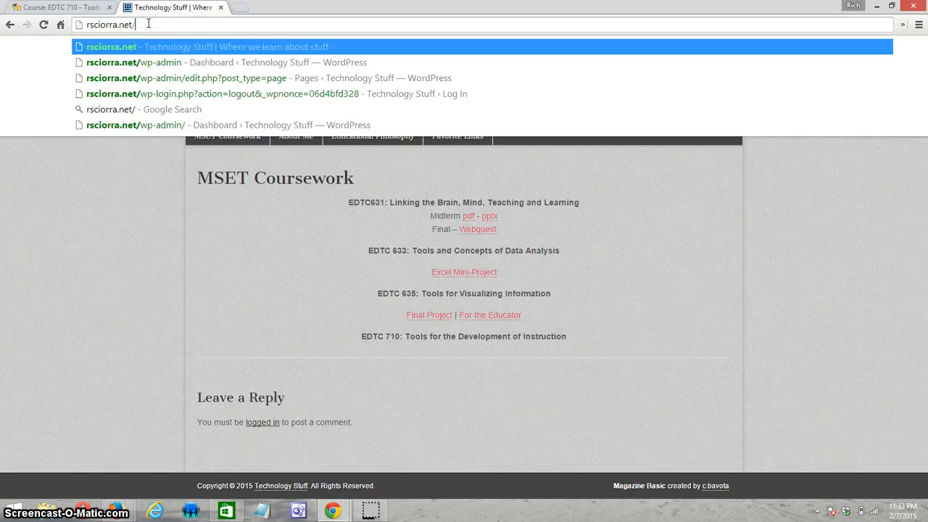
text(wp)
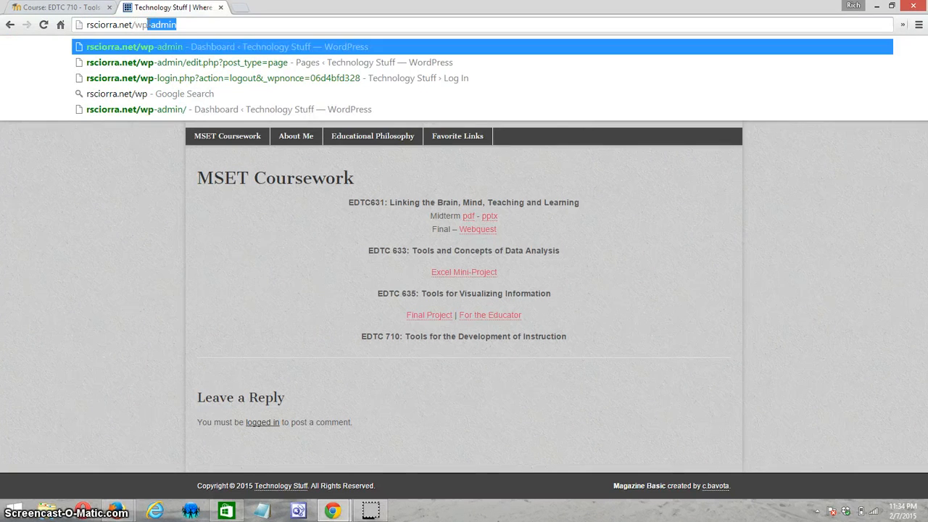
key(Return)
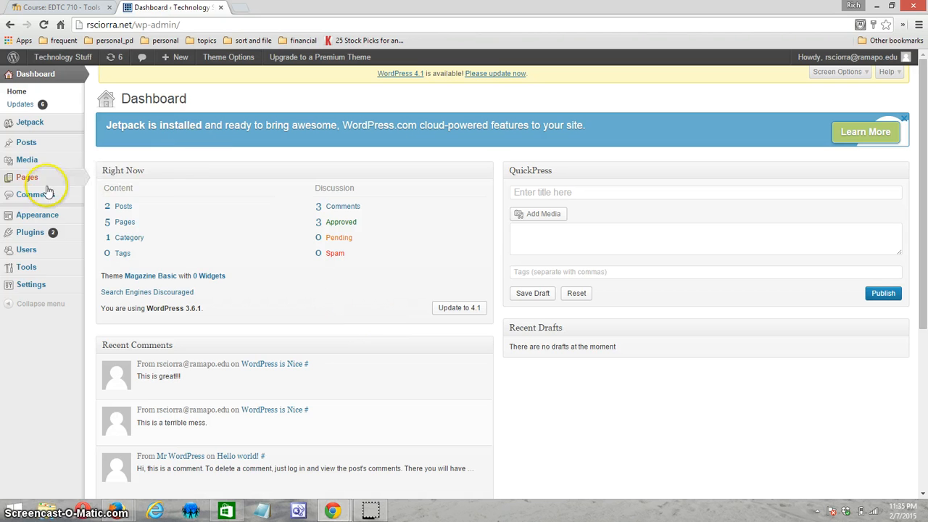
Open the MSET Coursework page for editing from the list of all pages
mouse_move(27, 187)
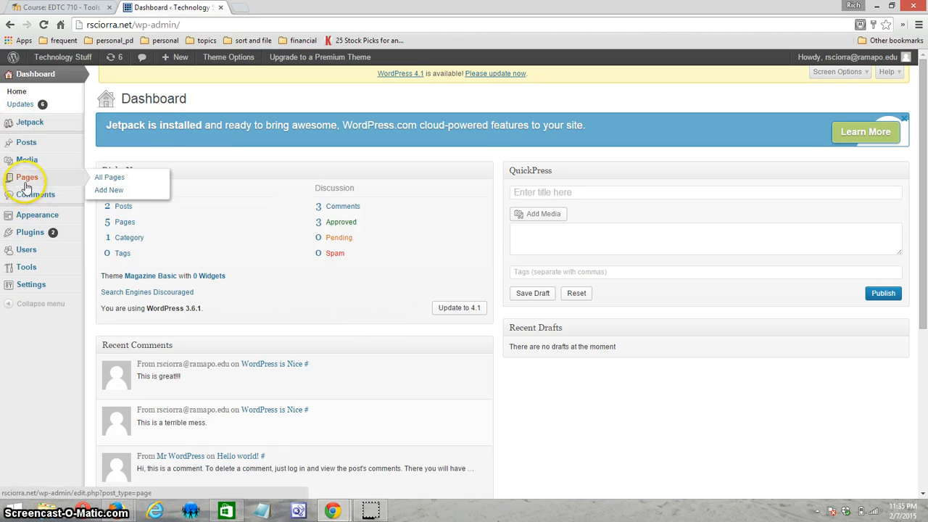
click(105, 180)
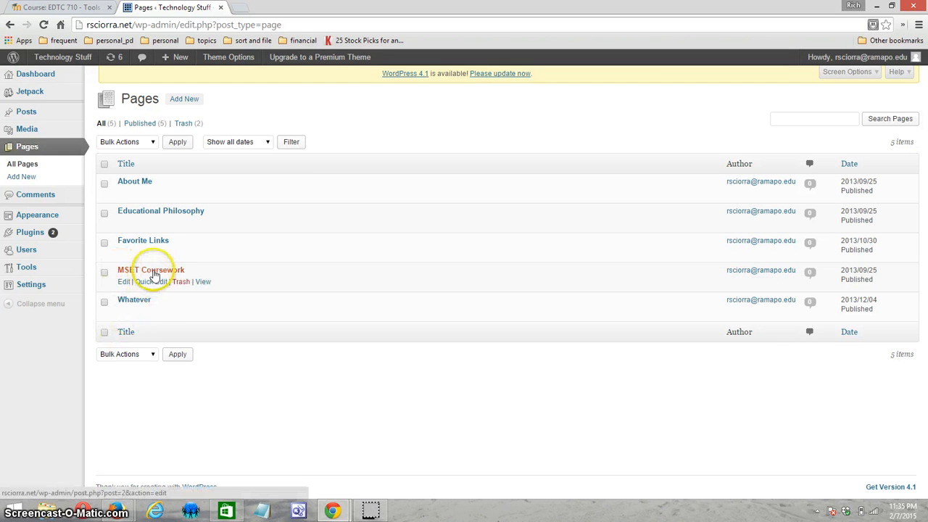
click(153, 271)
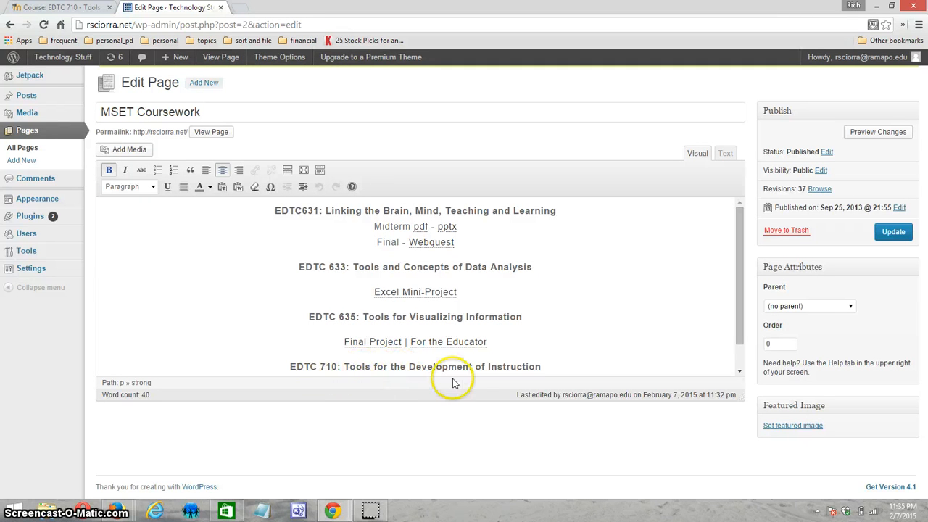
Add the line "Final Project | Checkpoints and Activities" below the EDTC 710 heading
click(548, 368)
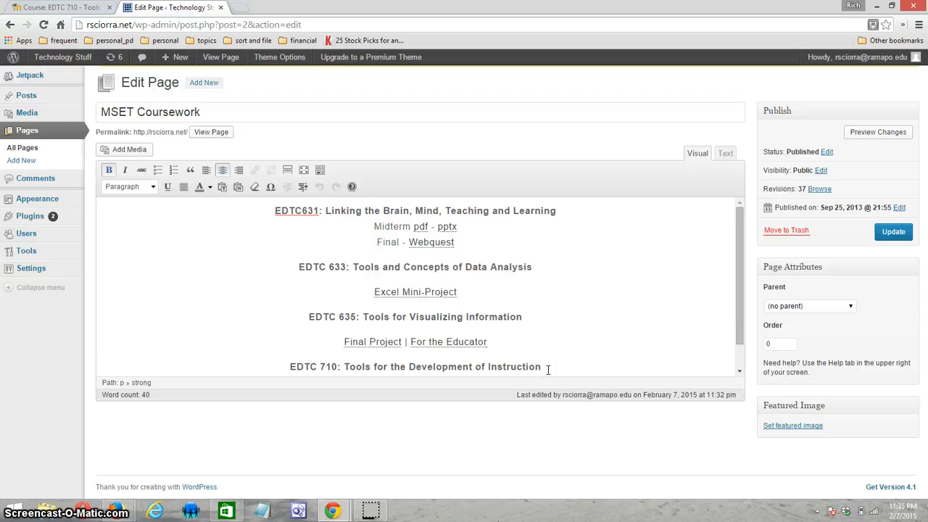
key(Return)
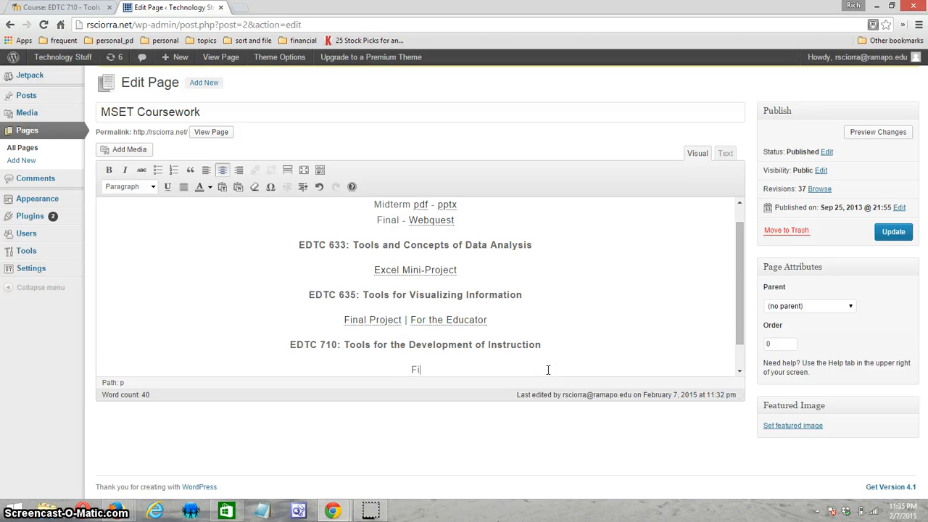
text(Final Project | Chec)
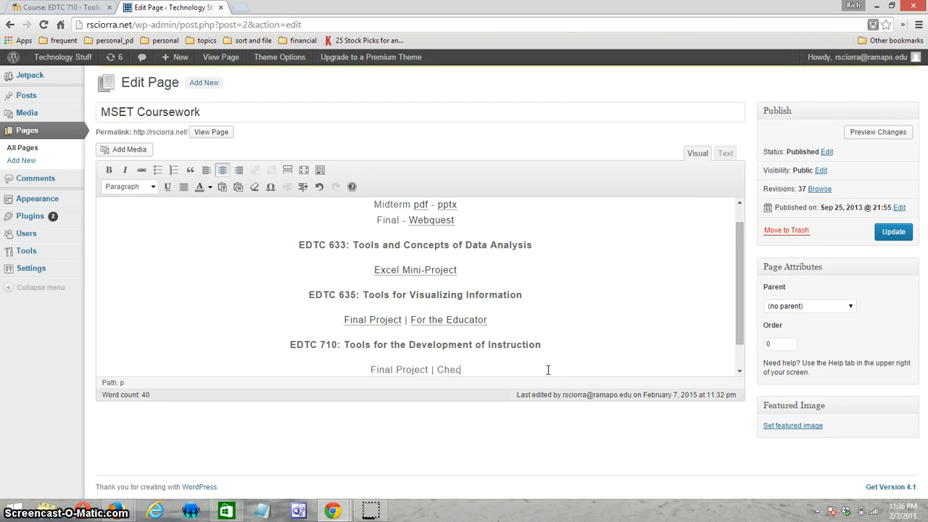
text(kpoints a)
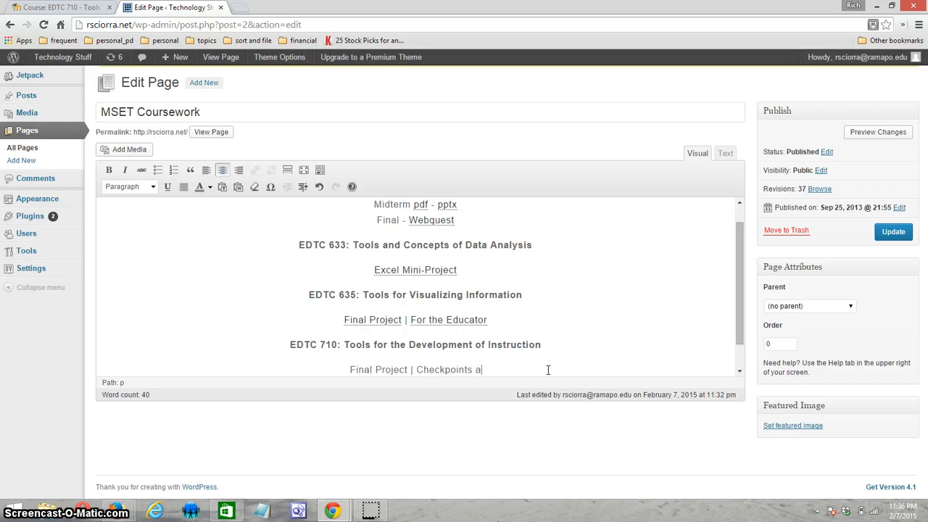
text(nd Activiites)
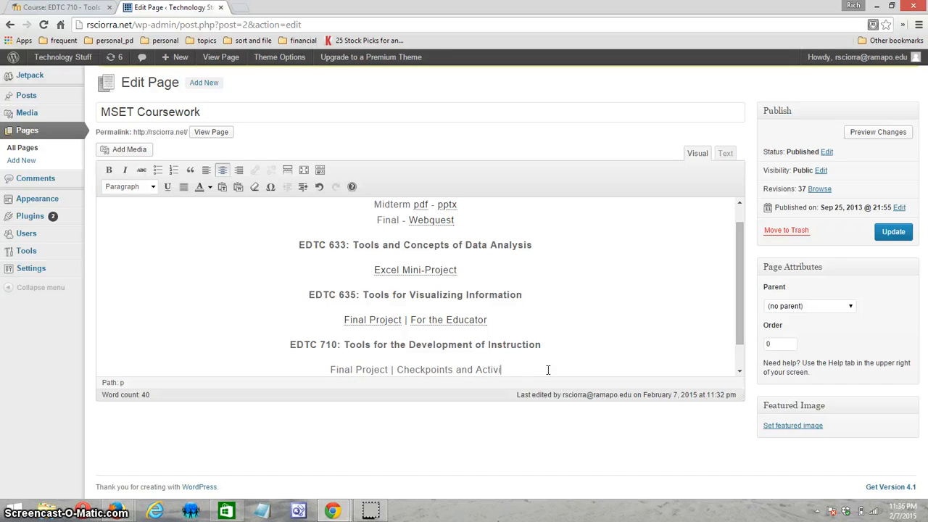
key(BackSpace)
key(BackSpace)
key(BackSpace)
key(BackSpace)
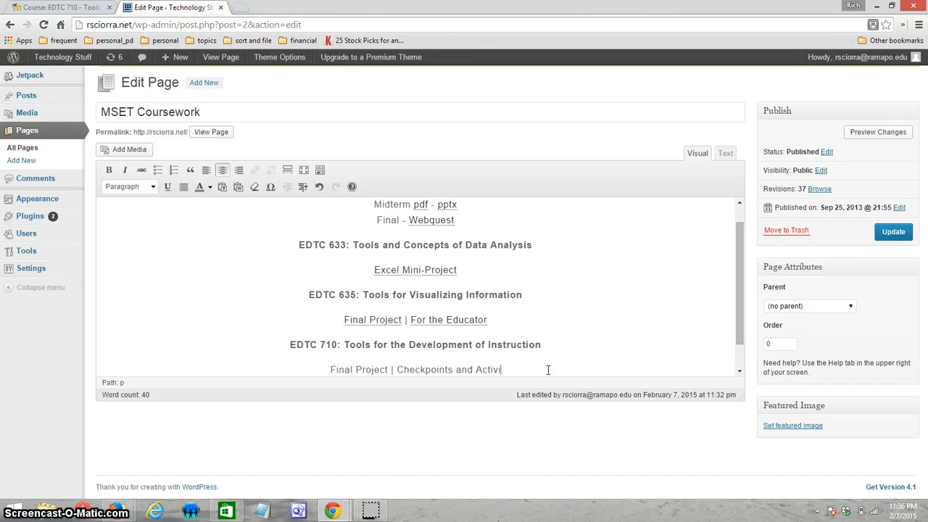
text(ties)
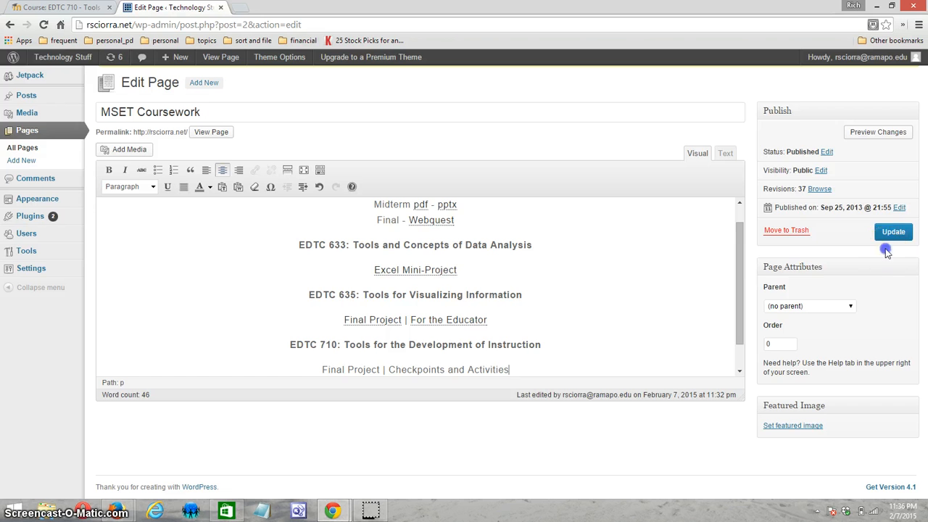
Update the MSET Coursework page to save the added line
drag(886, 250, 899, 236)
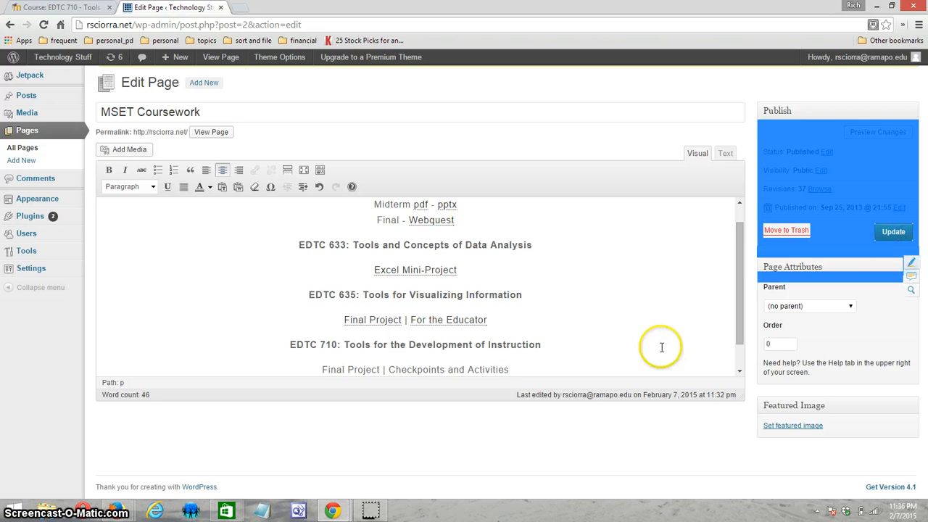
click(628, 425)
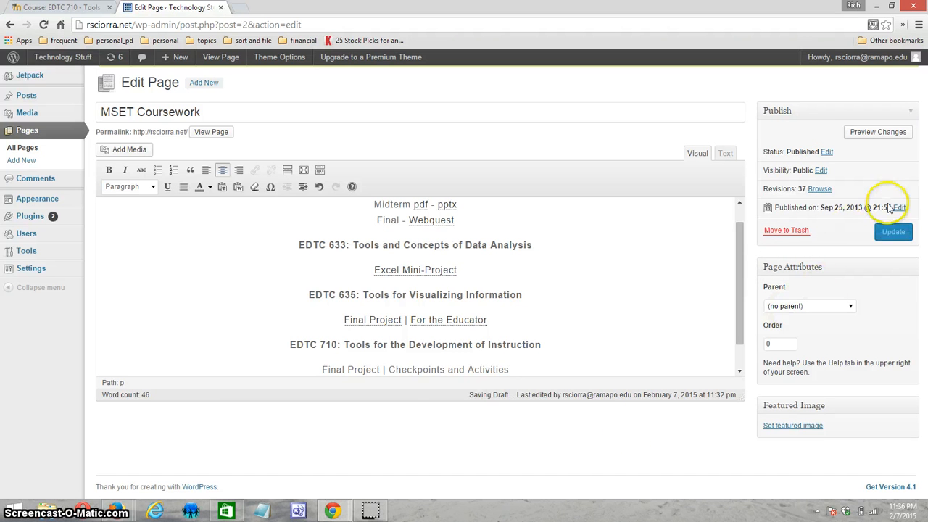
click(895, 231)
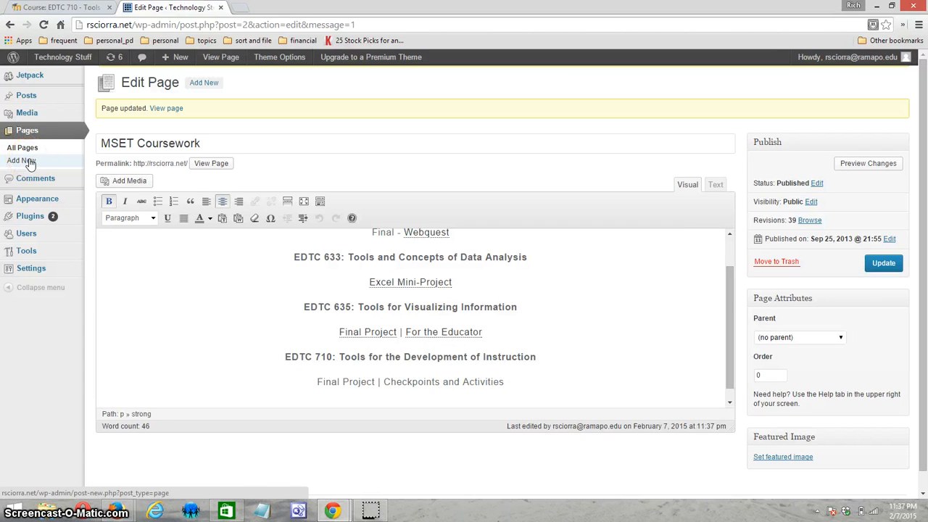
Create a new page and title it "Checkpoints"
click(30, 163)
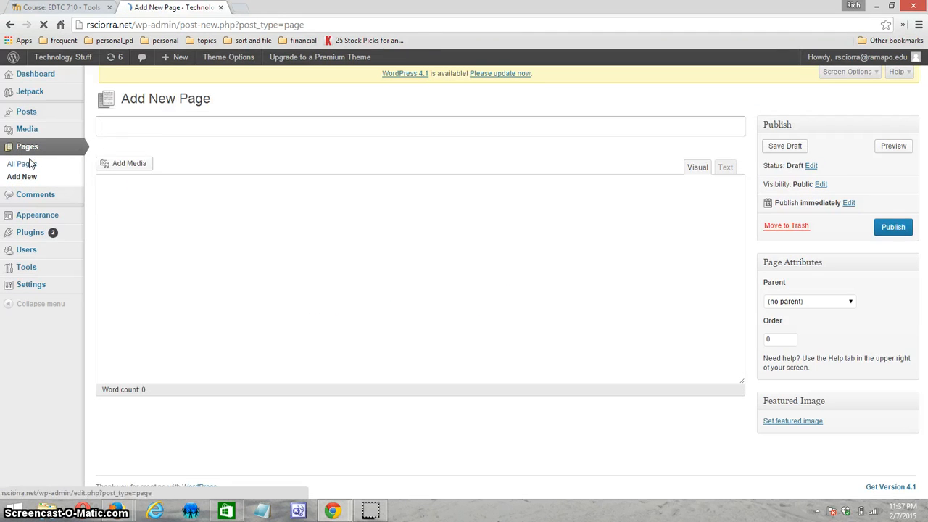
click(161, 137)
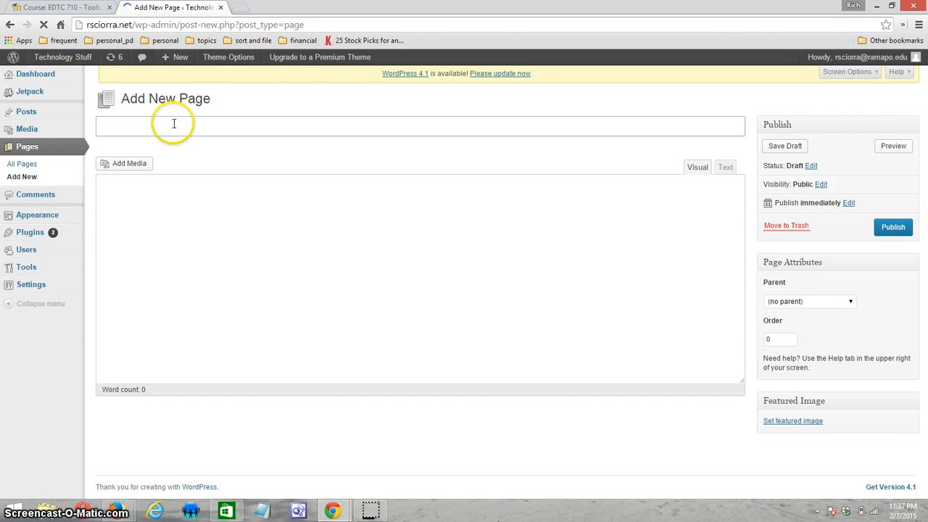
text(Ch)
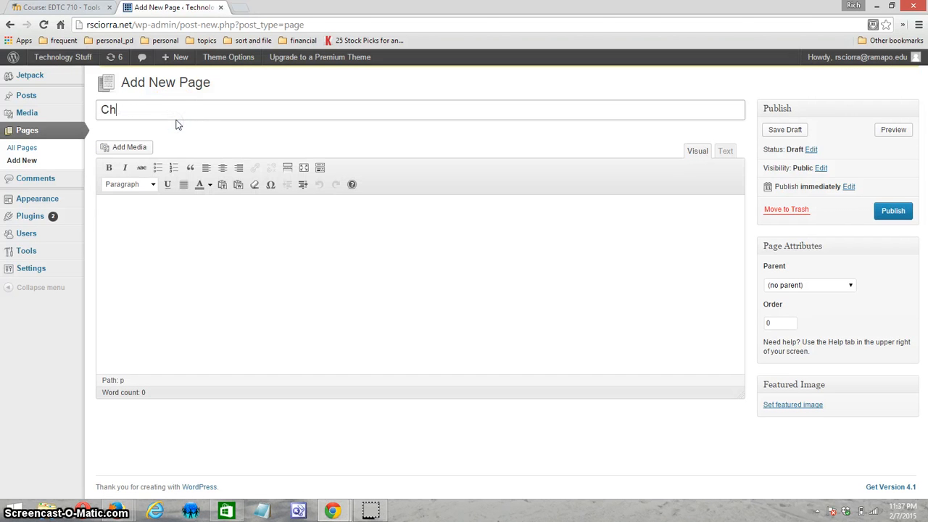
key(Tab)
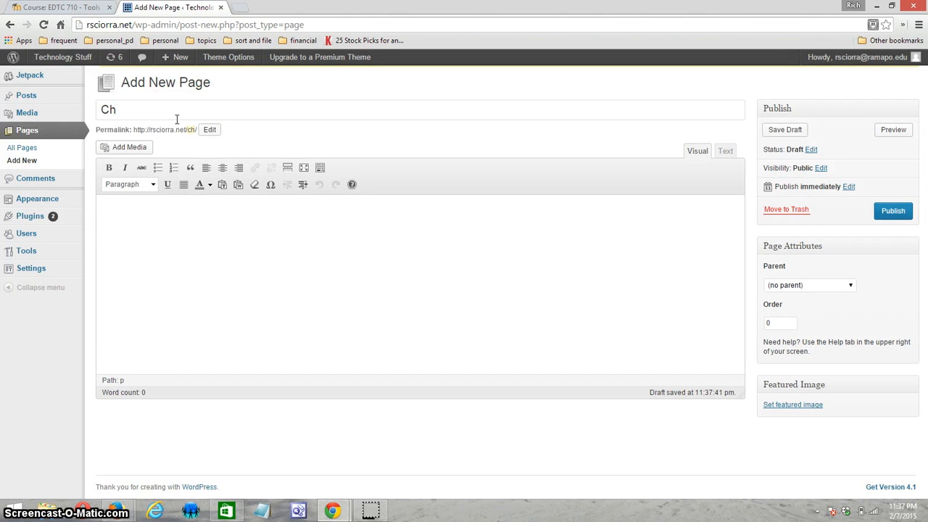
click(177, 115)
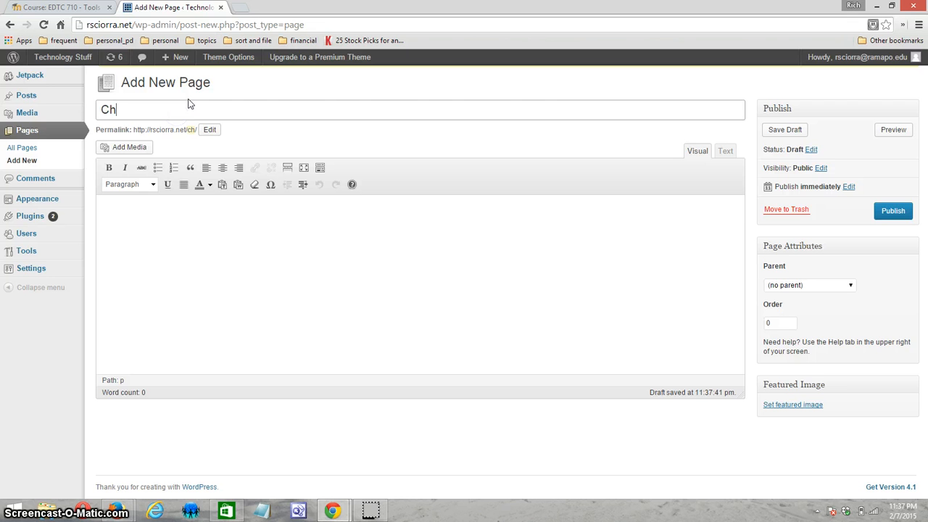
text(eckpoin)
text(ts)
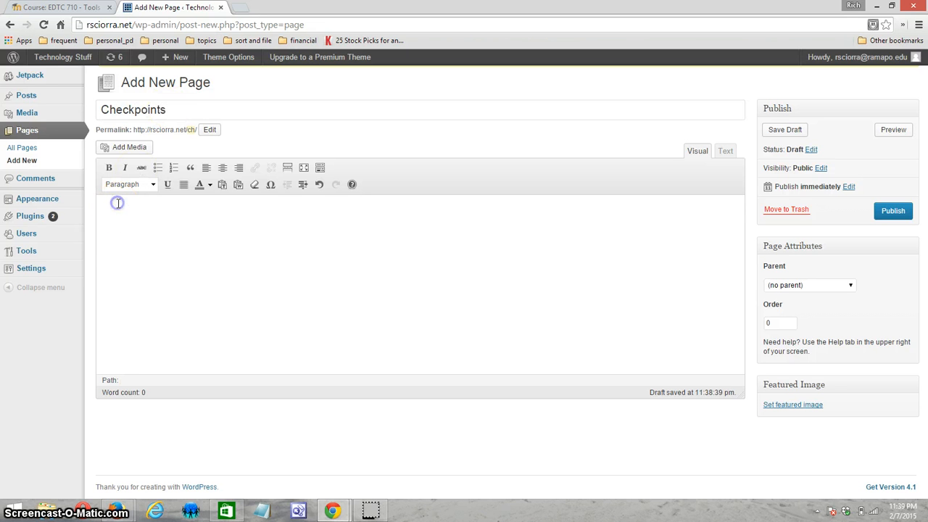
Enter "Activities and Checkpoints listed below." with an "X" paragraph beneath it as the page content, and publish the page
click(118, 203)
text(Activities and Checkpoints liste)
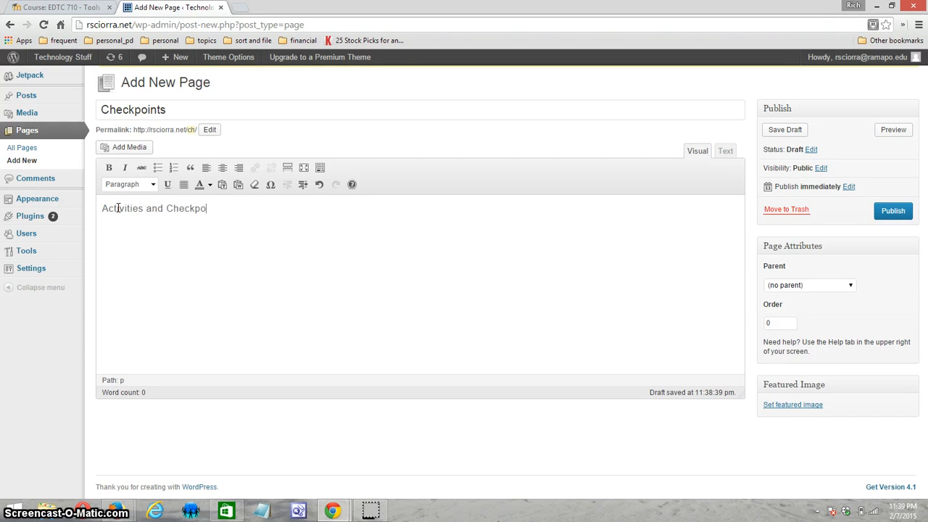
text(d below.)
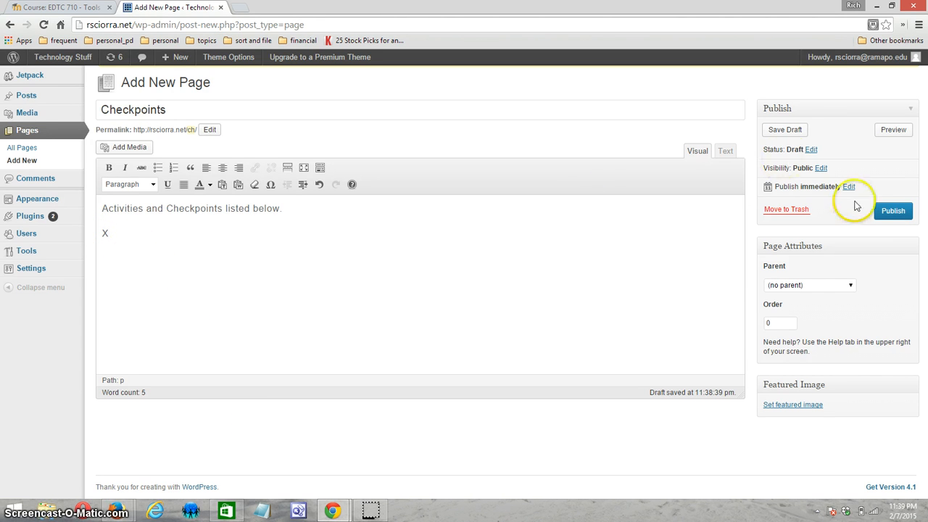
click(884, 213)
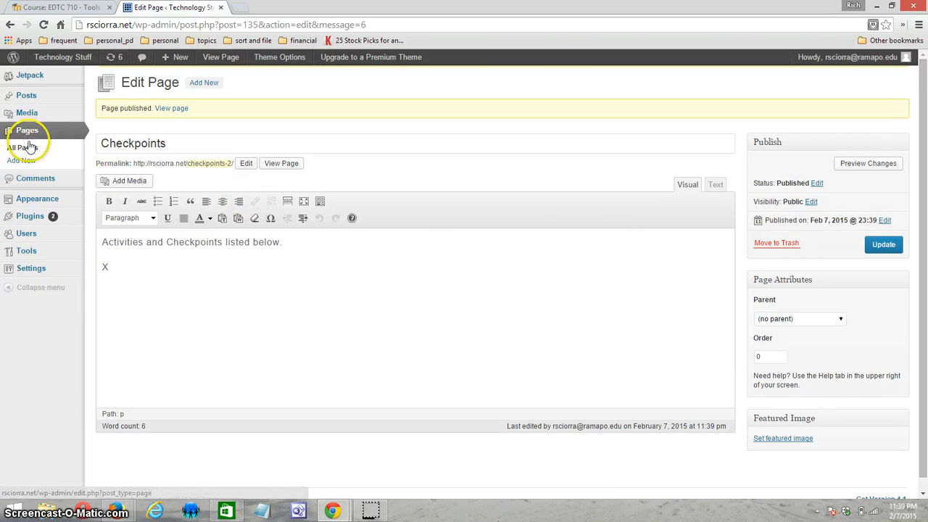
Reopen the MSET Coursework page for editing and go to its EDTC 710 entry
click(29, 150)
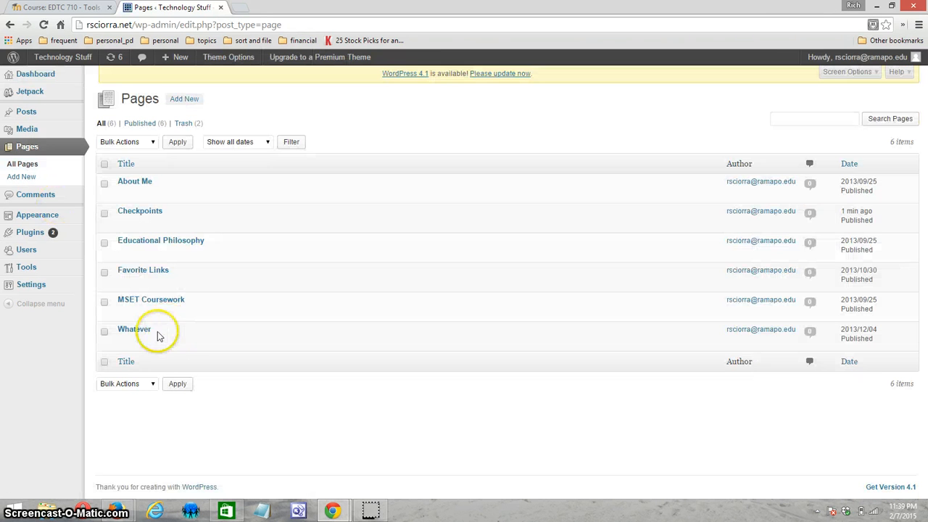
click(156, 303)
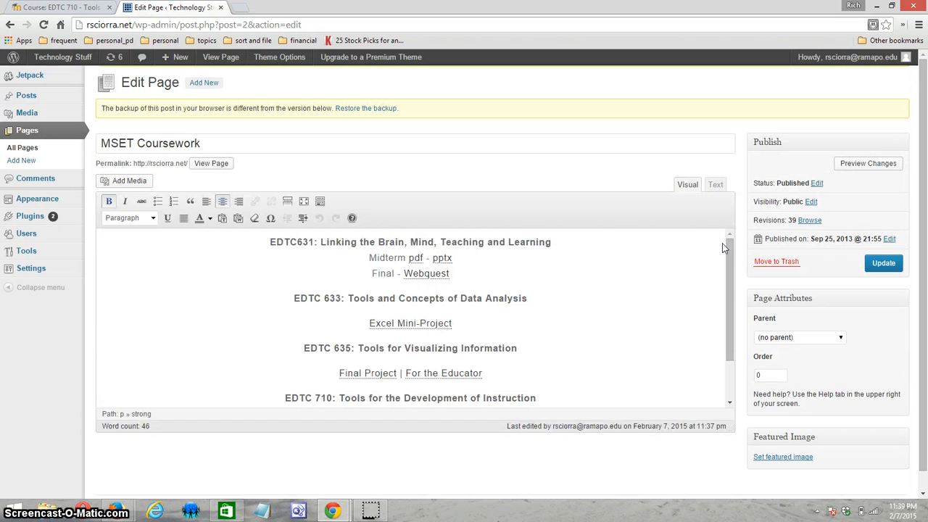
drag(728, 259, 733, 348)
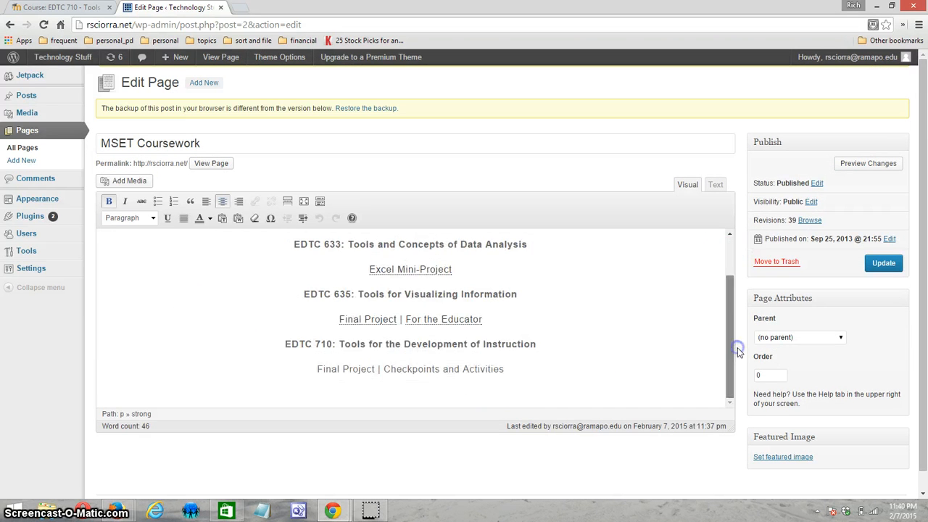
Link the text "Checkpoints and Activities" under EDTC 710 to the existing Checkpoints page and update the MSET Coursework page
click(387, 369)
drag(387, 369, 503, 365)
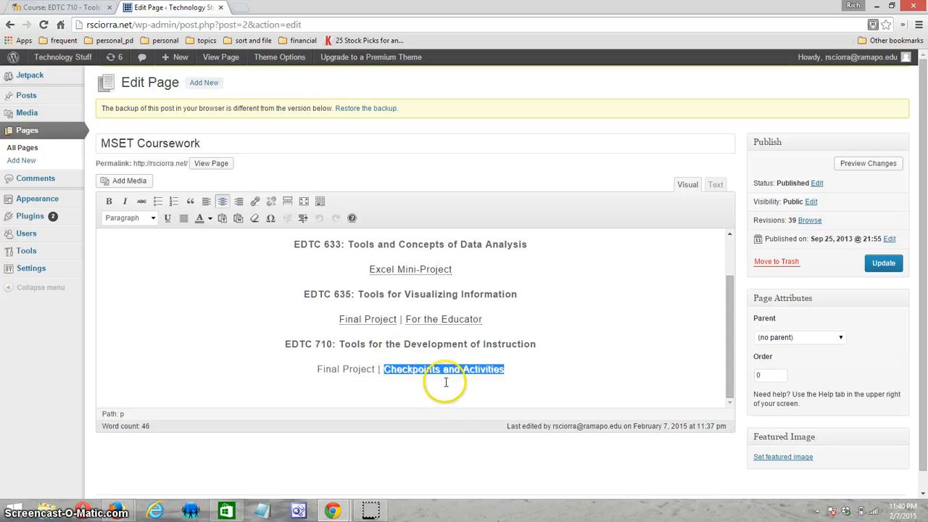
shift+click(379, 370)
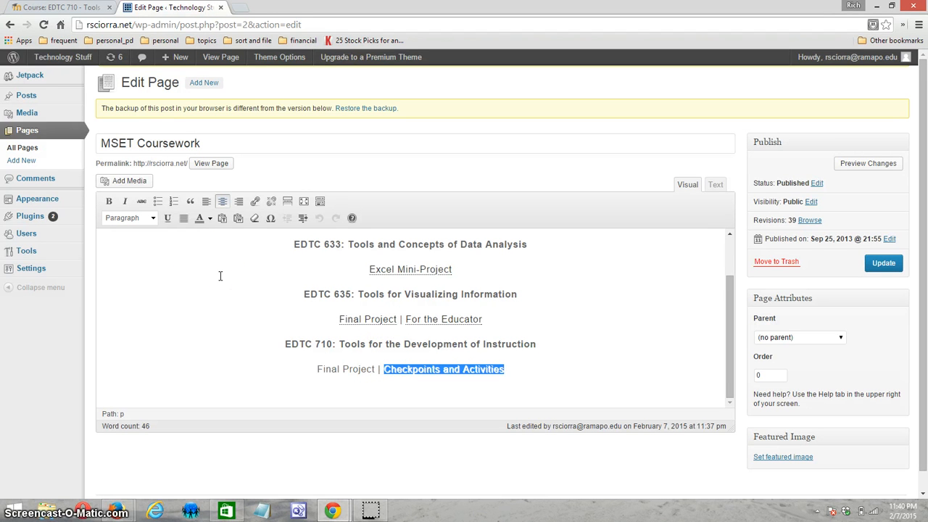
click(255, 203)
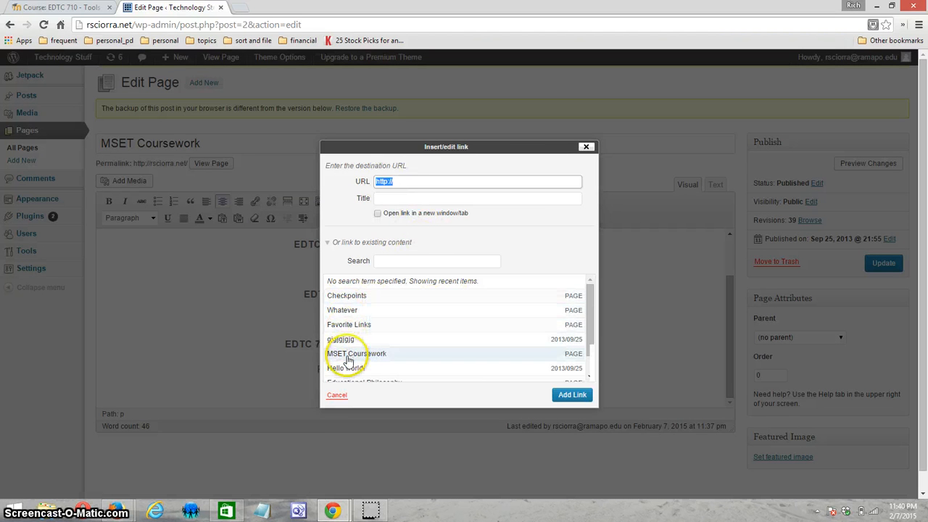
click(348, 297)
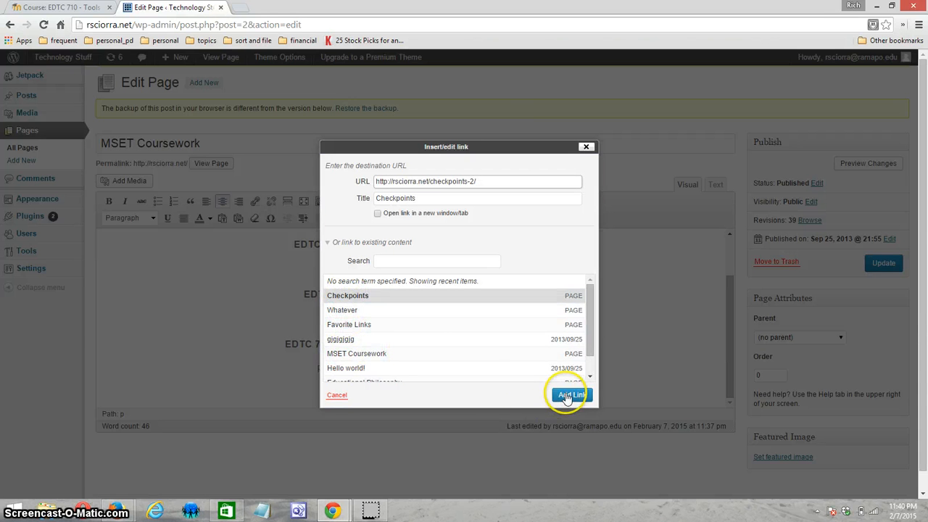
click(567, 398)
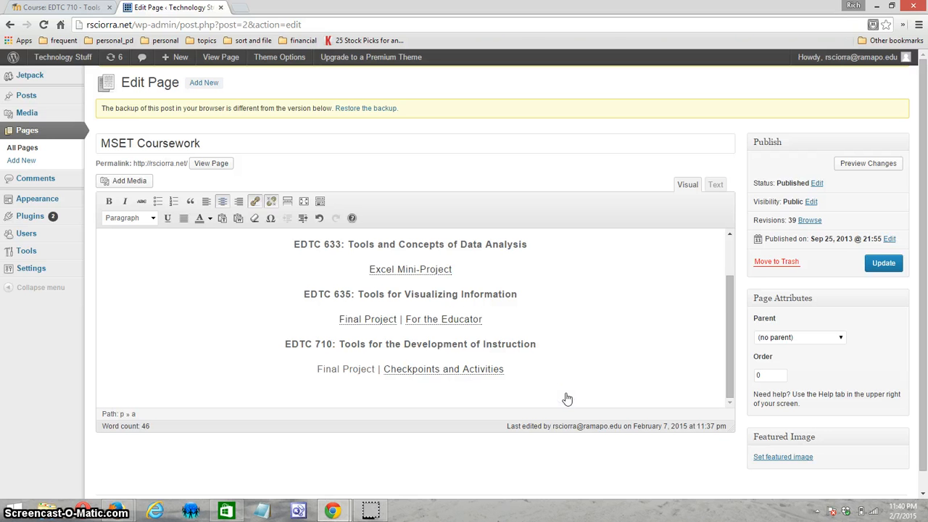
click(879, 269)
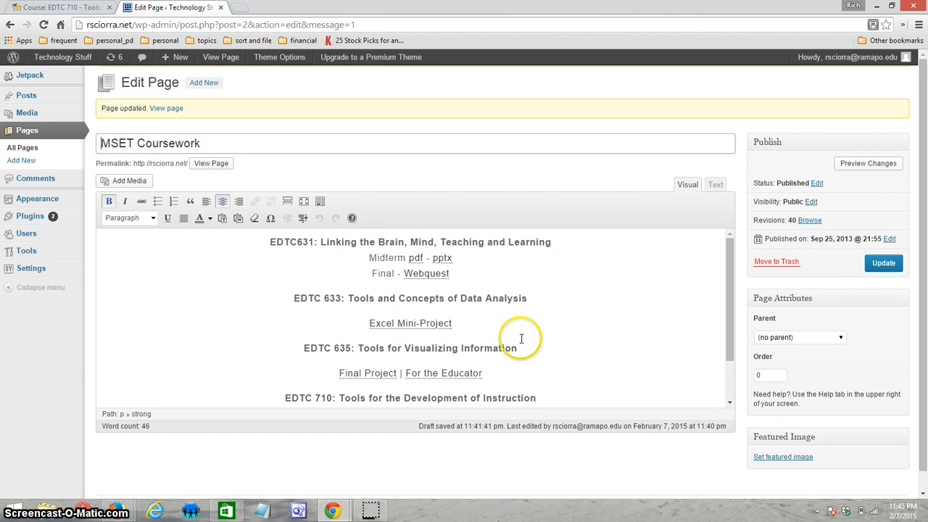
View the live Technology Stuff site with its MSET Coursework page and open the site's menu editor from the dashboard
mouse_move(59, 59)
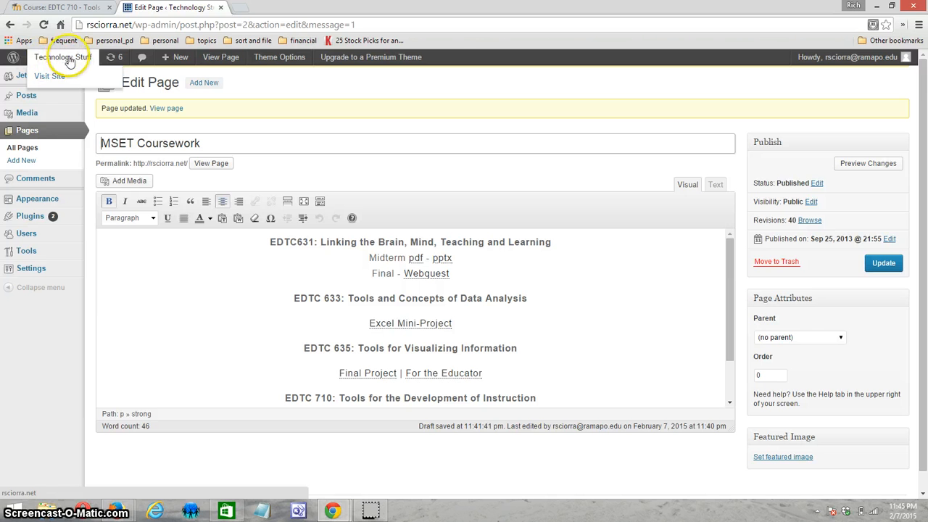
click(71, 58)
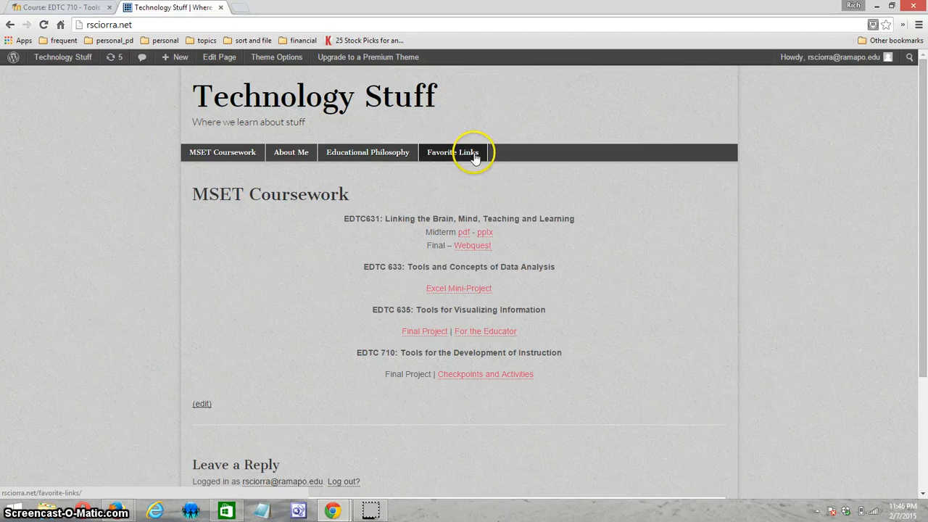
mouse_move(66, 63)
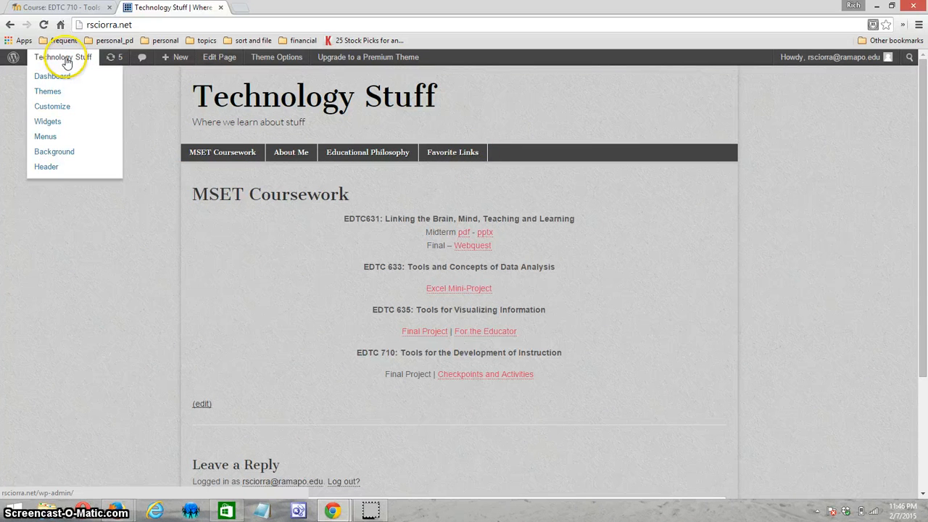
click(63, 78)
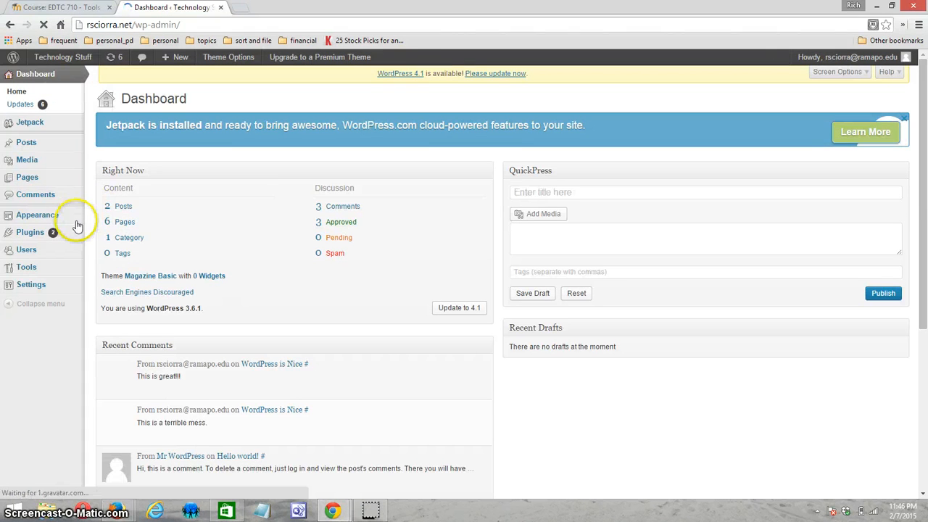
mouse_move(79, 226)
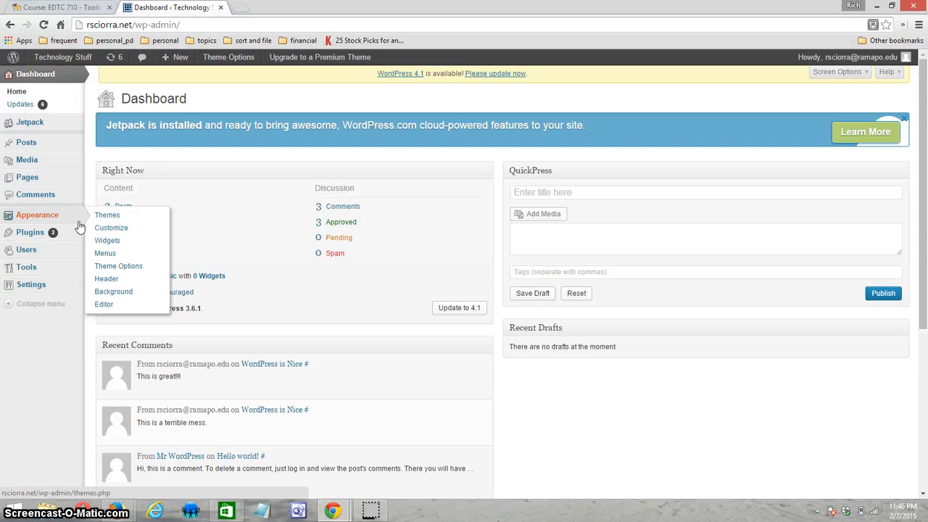
click(112, 256)
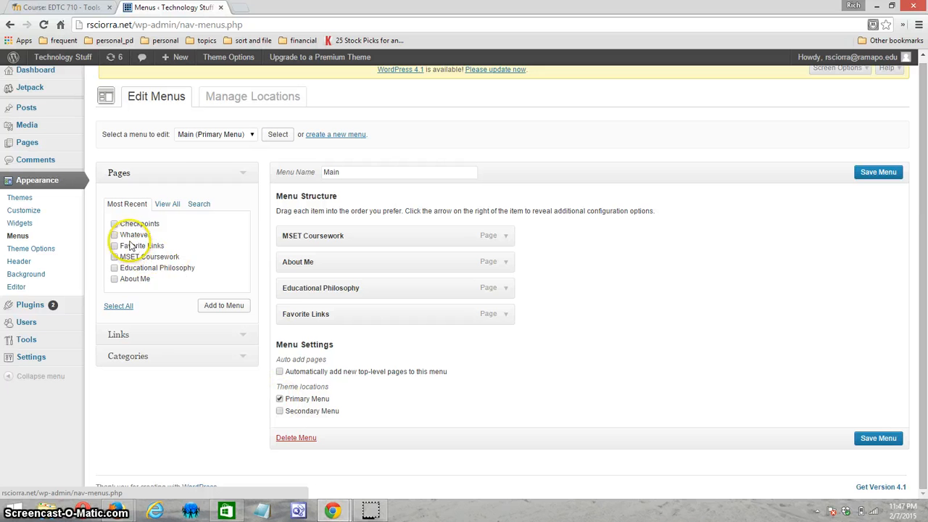
Mark the Favorite Links, MSET Coursework, Educational Philosophy and About Me pages in the list of pages available for the menu
mouse_move(129, 242)
mouse_down()
mouse_move(114, 229)
mouse_move(114, 239)
mouse_up()
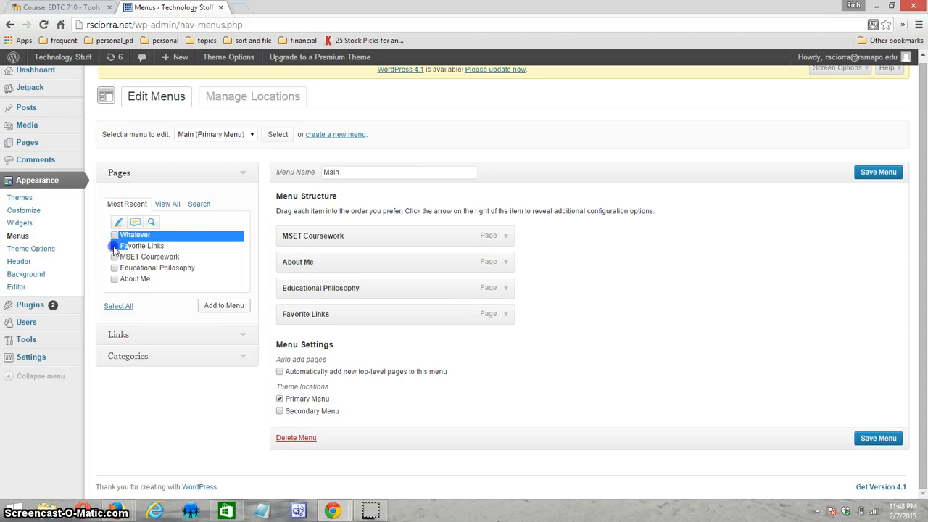
click(113, 247)
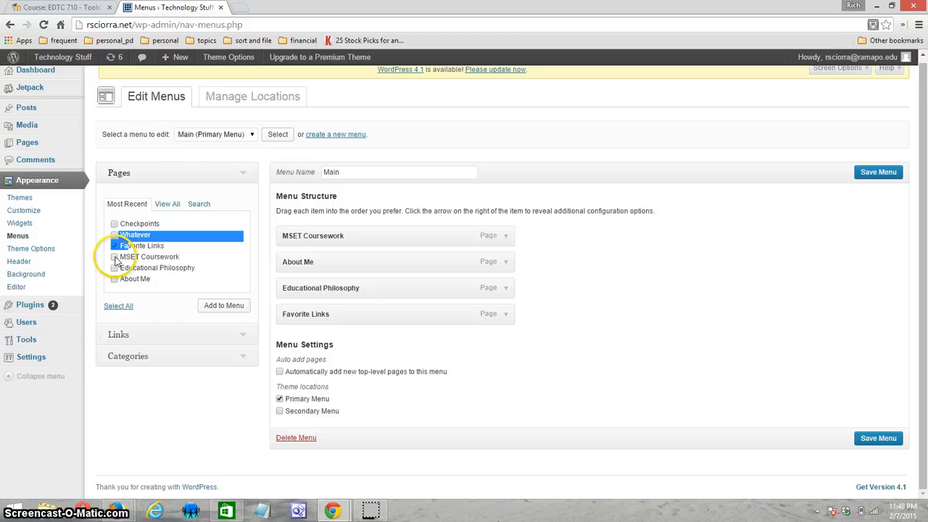
click(115, 257)
click(115, 269)
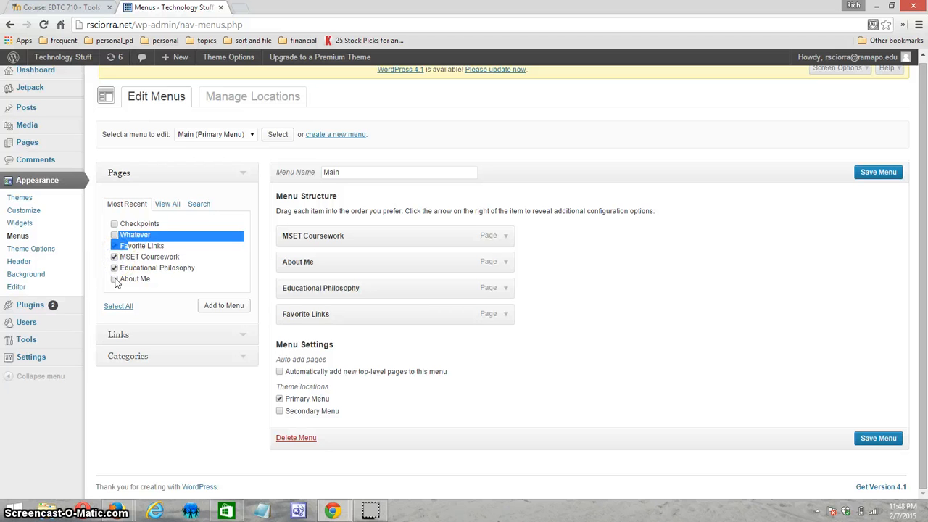
click(114, 279)
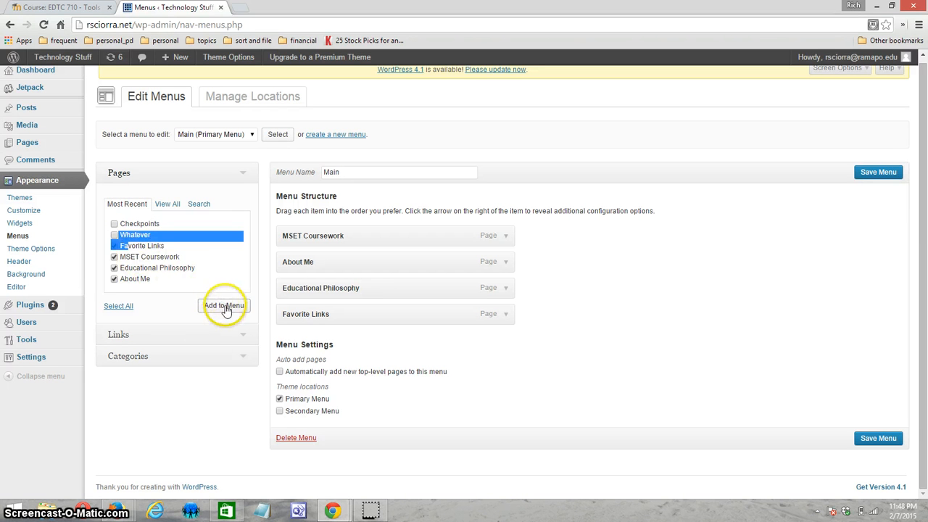
click(198, 426)
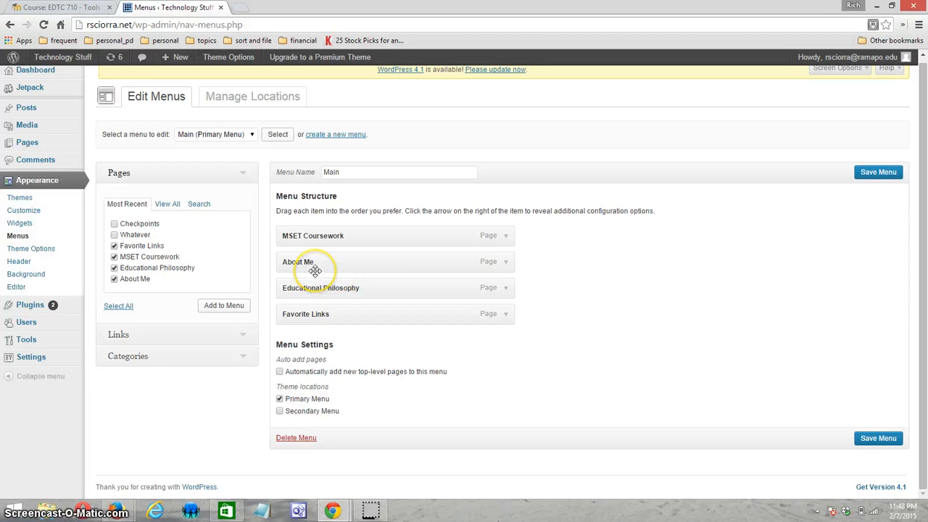
Save the Main menu with the items ordered MSET Coursework, About Me, Educational Philosophy and Favorite Links
mouse_move(315, 270)
mouse_down()
mouse_move(309, 238)
mouse_move(314, 269)
mouse_up()
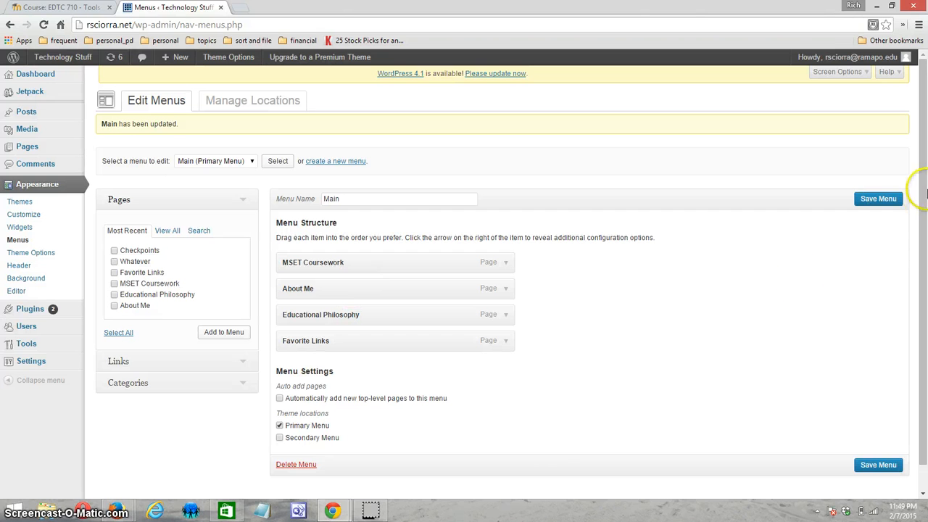
click(881, 200)
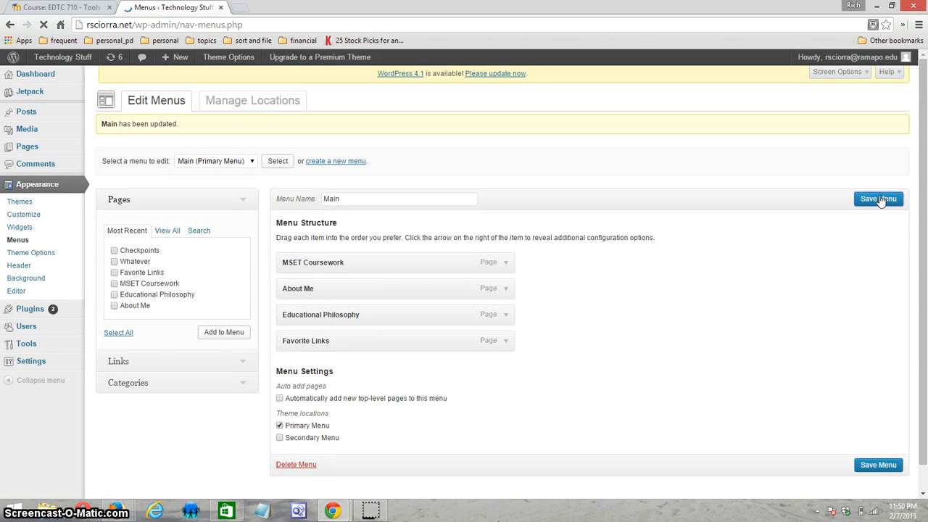
click(633, 251)
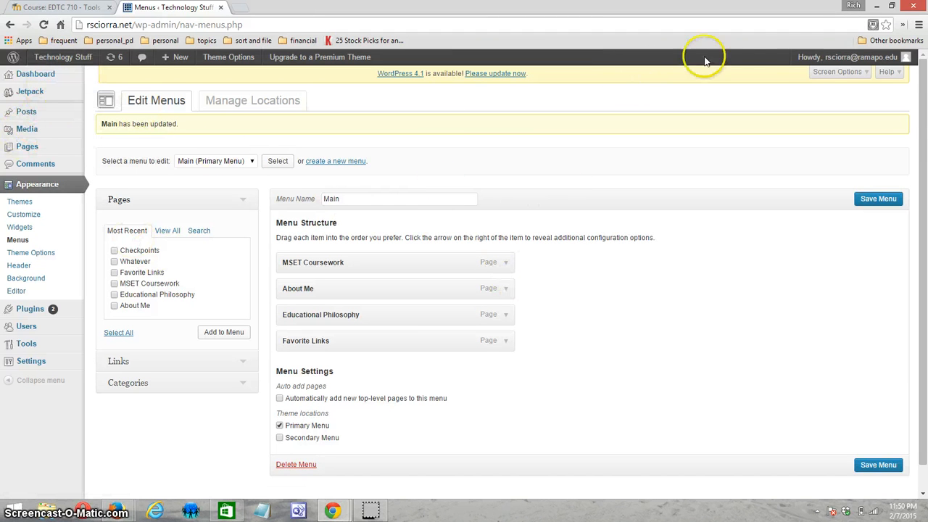
click(696, 336)
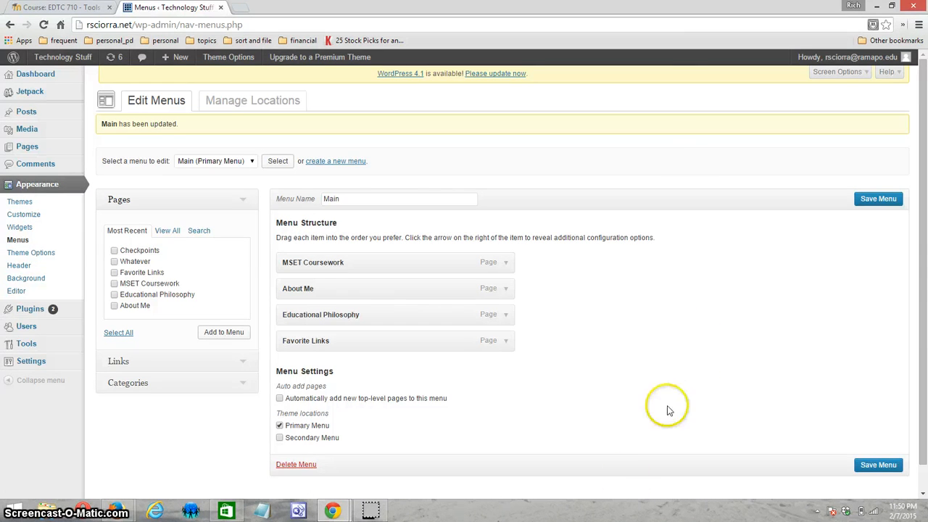
click(371, 511)
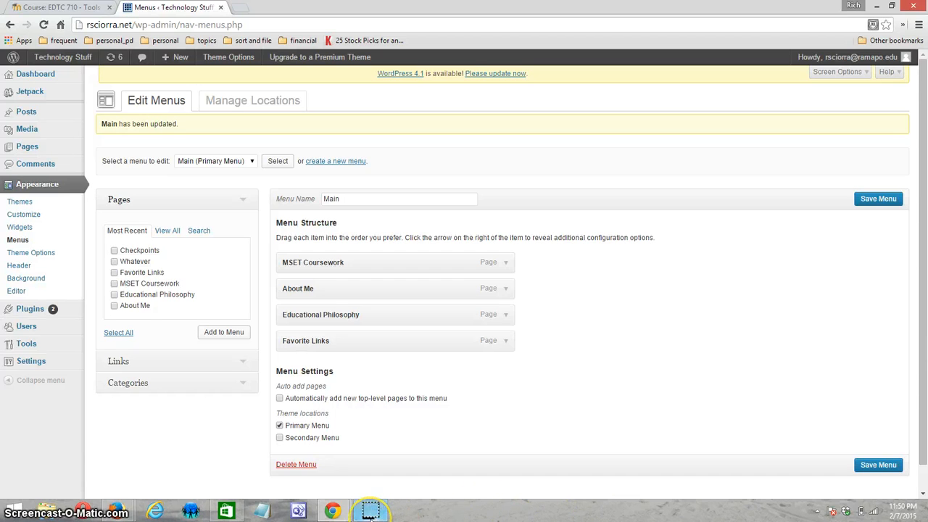